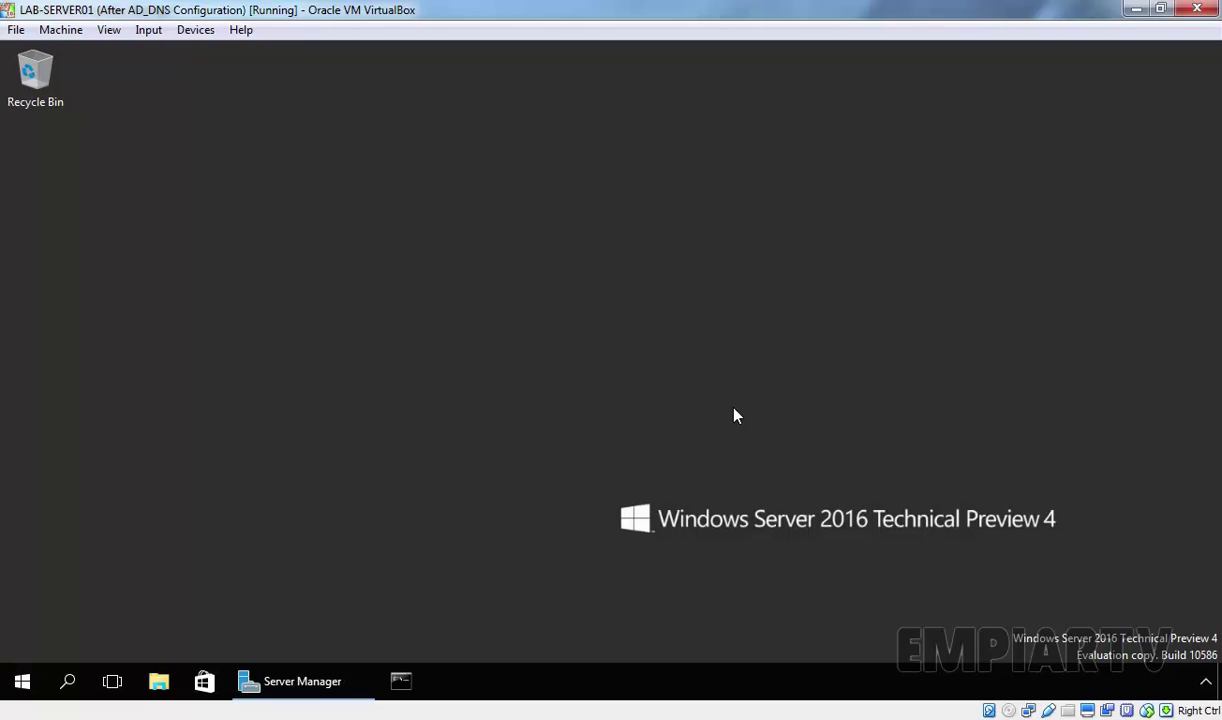
# From Server Manager's Tools menu, launch Active Directory Users and Computers.
pyautogui.click(301, 683)
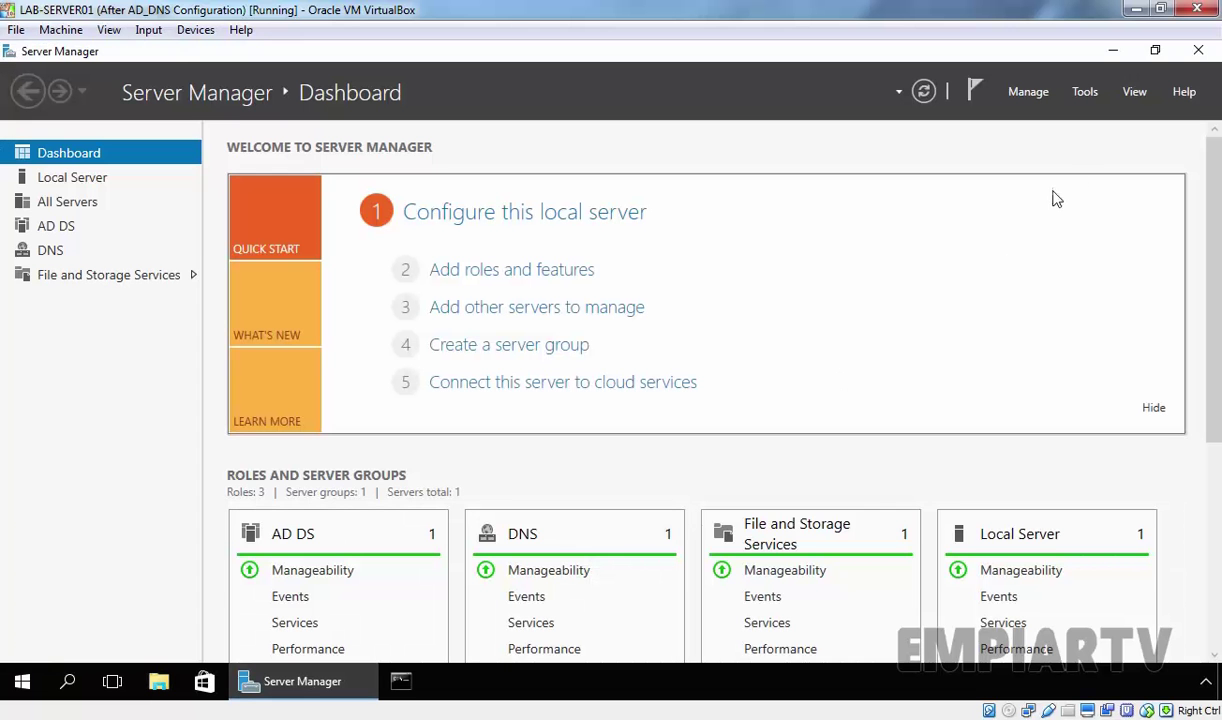
pyautogui.click(1085, 96)
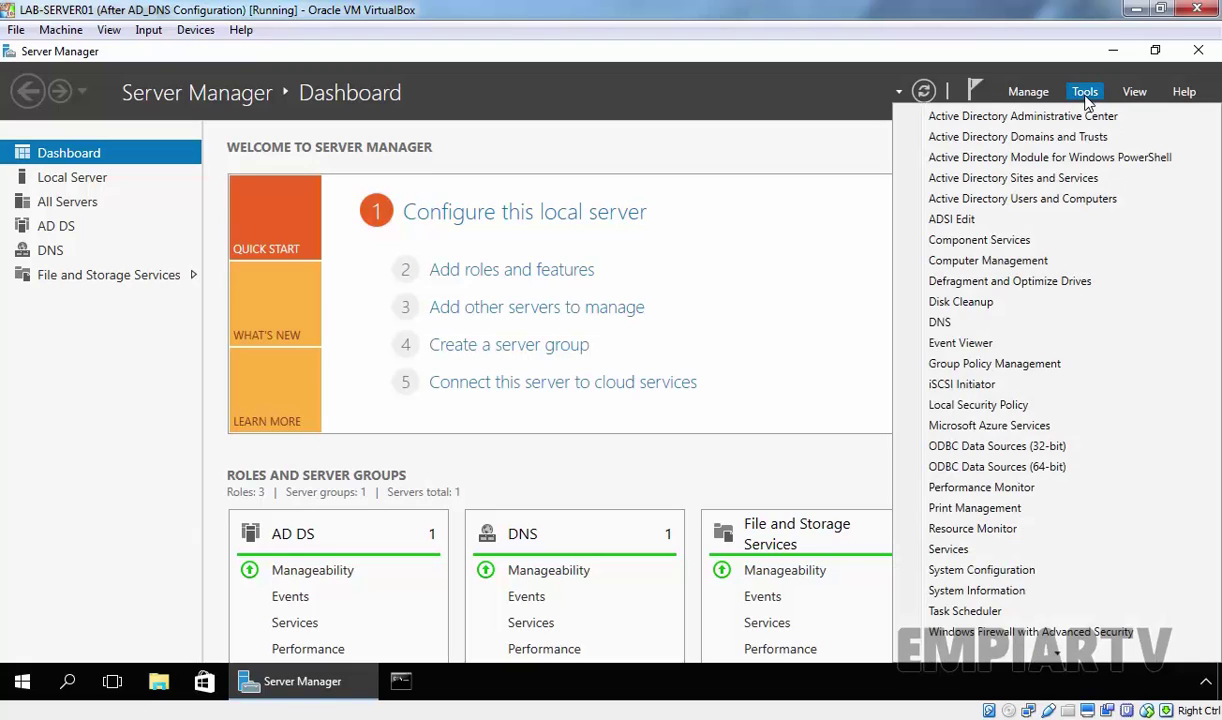
pyautogui.click(1040, 203)
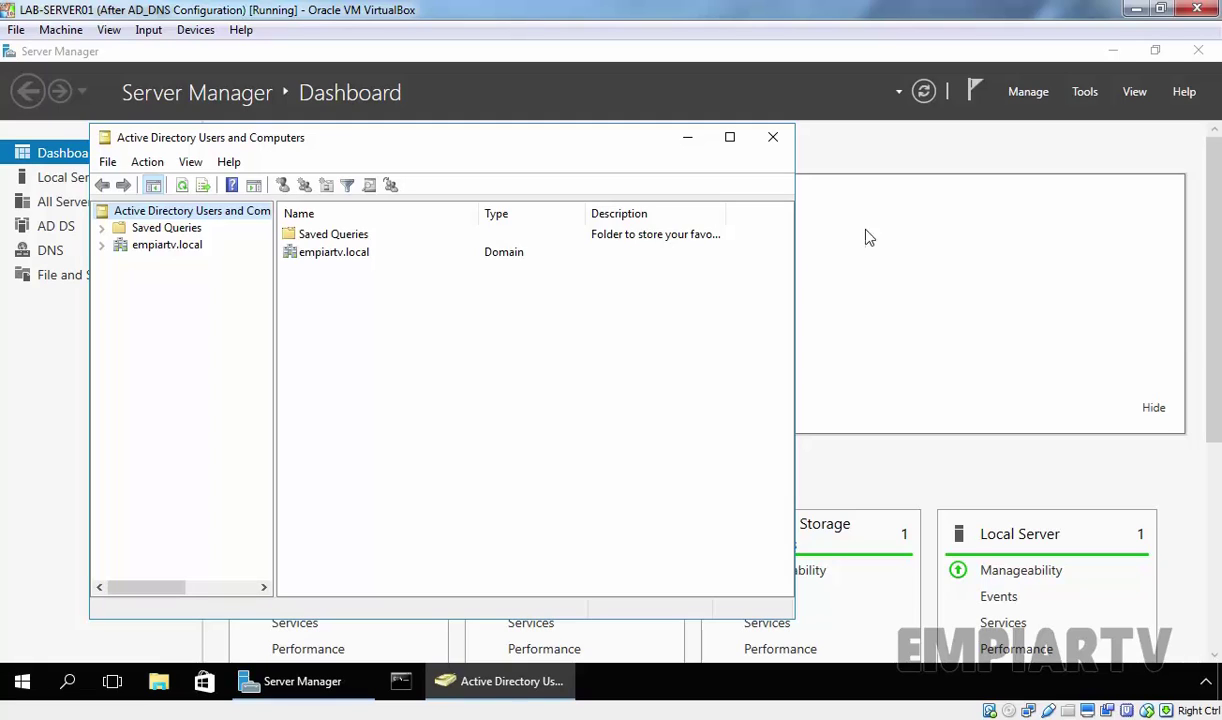
# Select empiartv.local, maximize the console, and bring up the domain's New submenu.
pyautogui.click(166, 245)
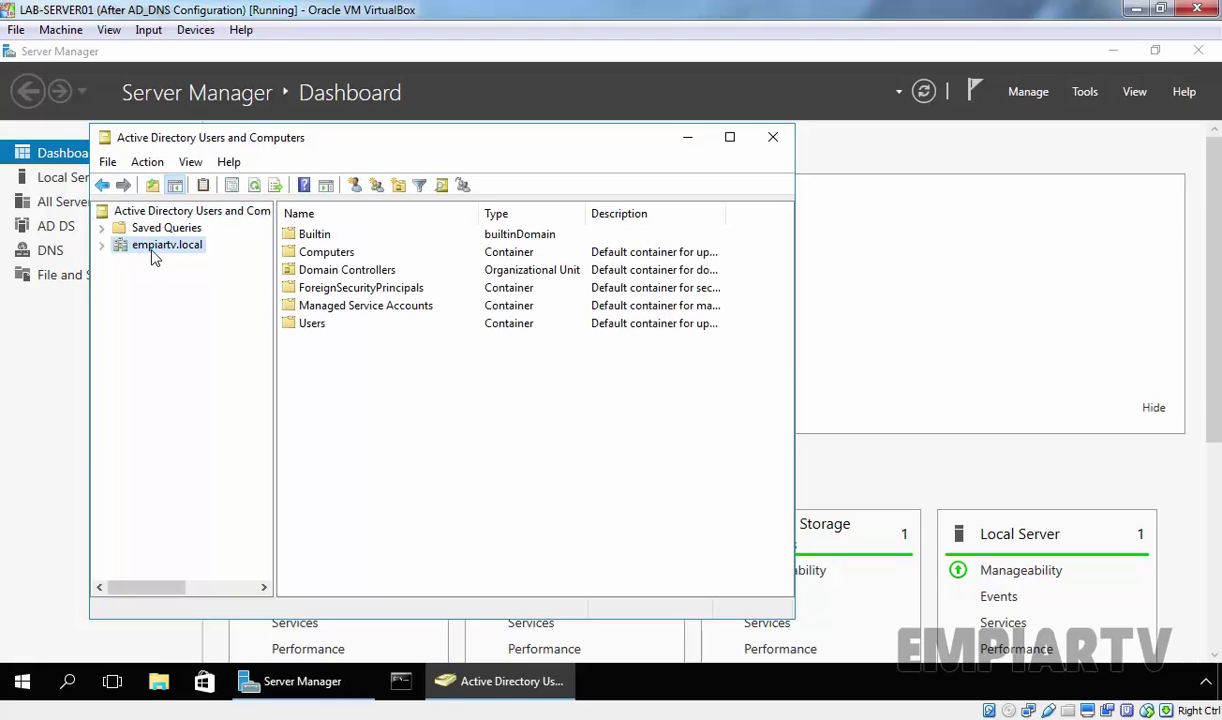
pyautogui.click(729, 137)
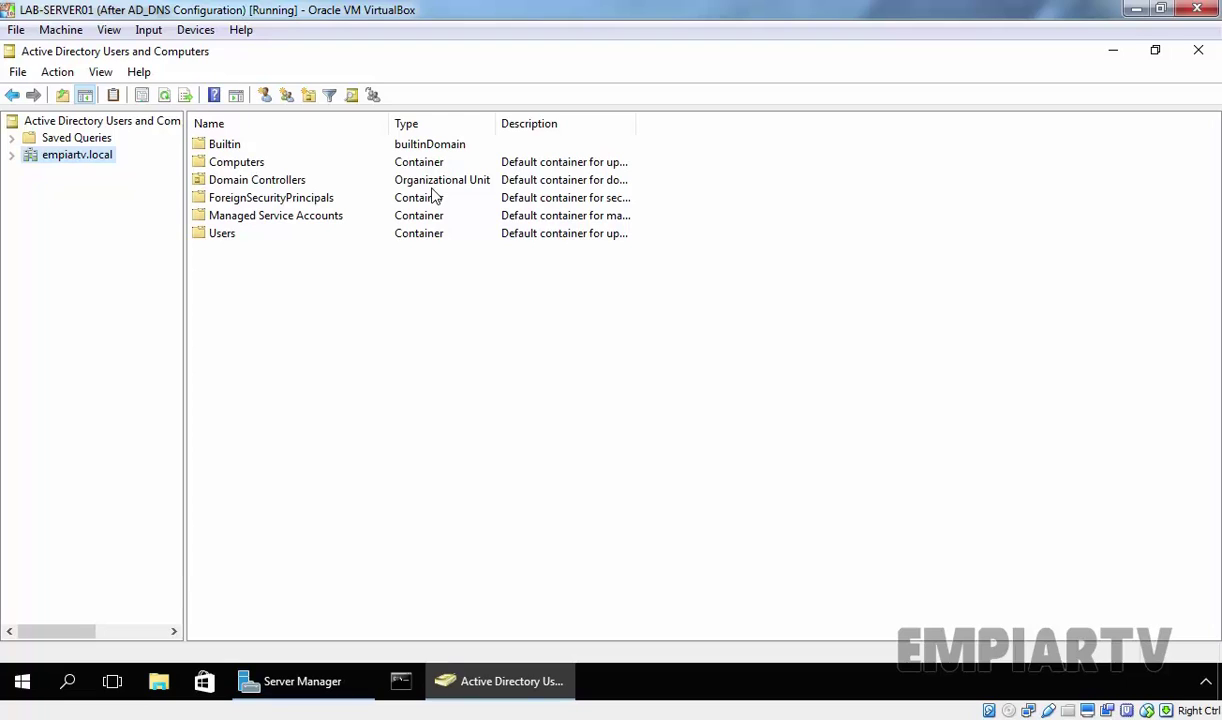
pyautogui.rightClick(76, 161)
pyautogui.moveTo(120, 301)
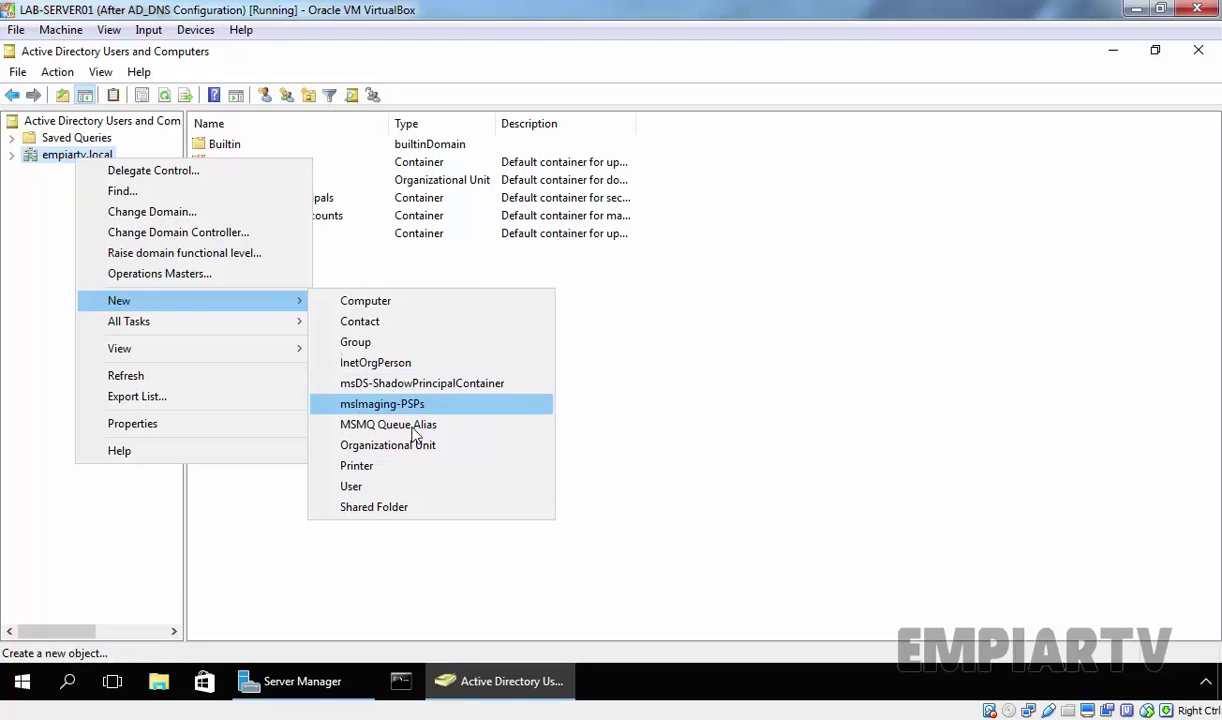
# Add a new organizational unit named OU1 under empiartv.local.
pyautogui.click(384, 445)
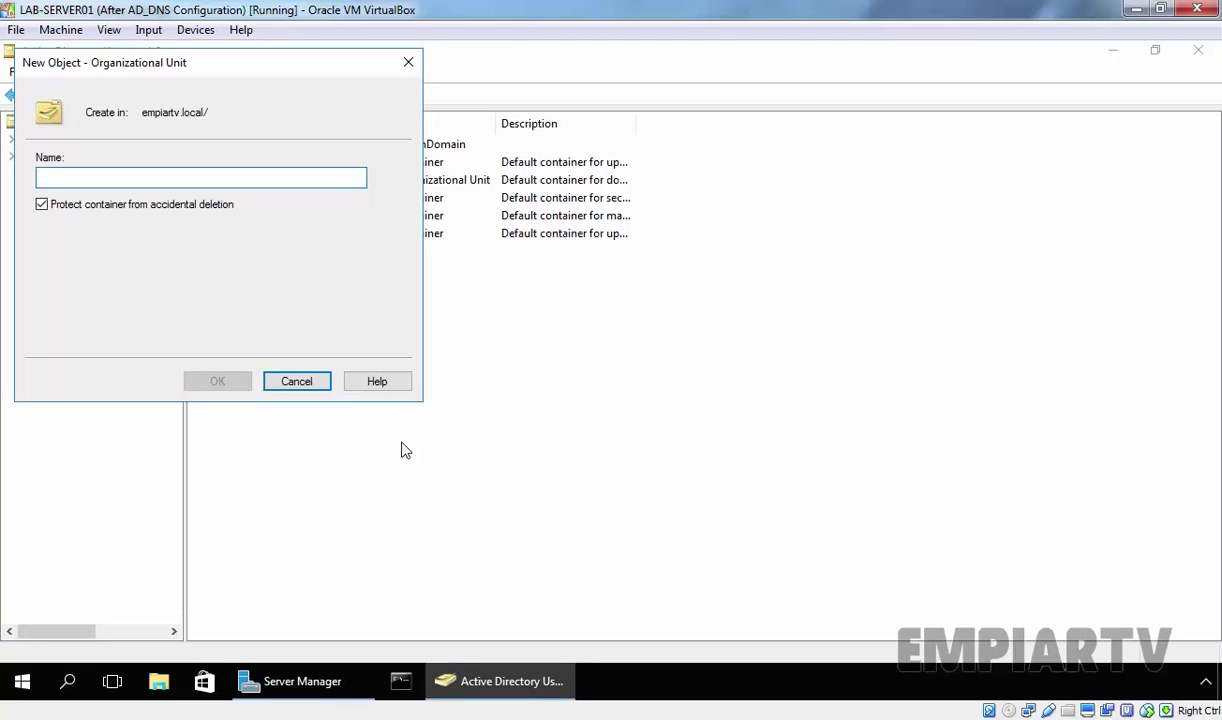
pyautogui.write('OU1')
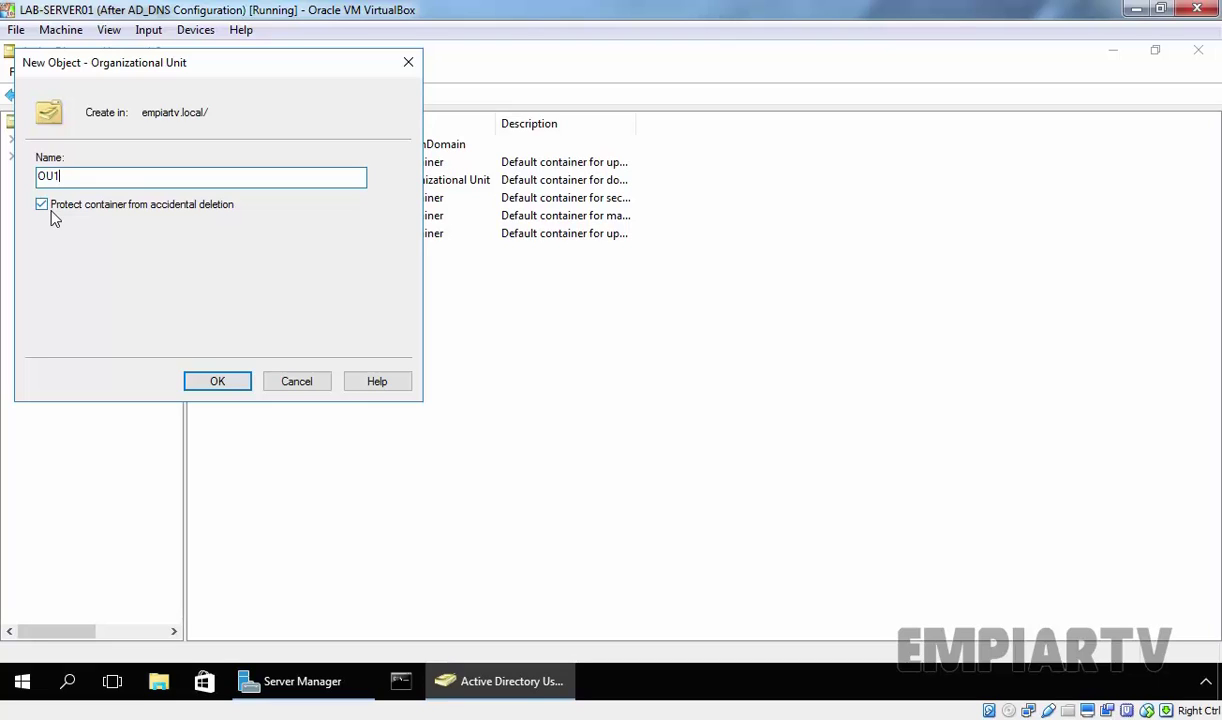
pyautogui.click(217, 382)
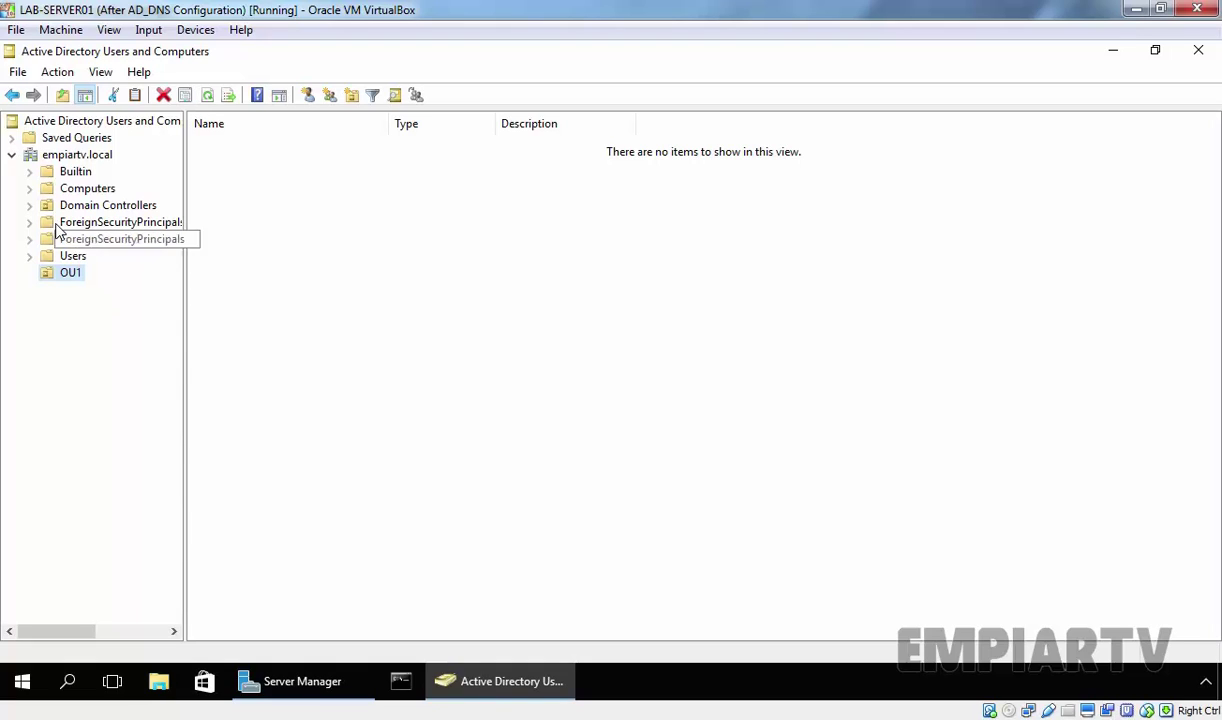
pyautogui.rightClick(75, 280)
pyautogui.moveTo(131, 354)
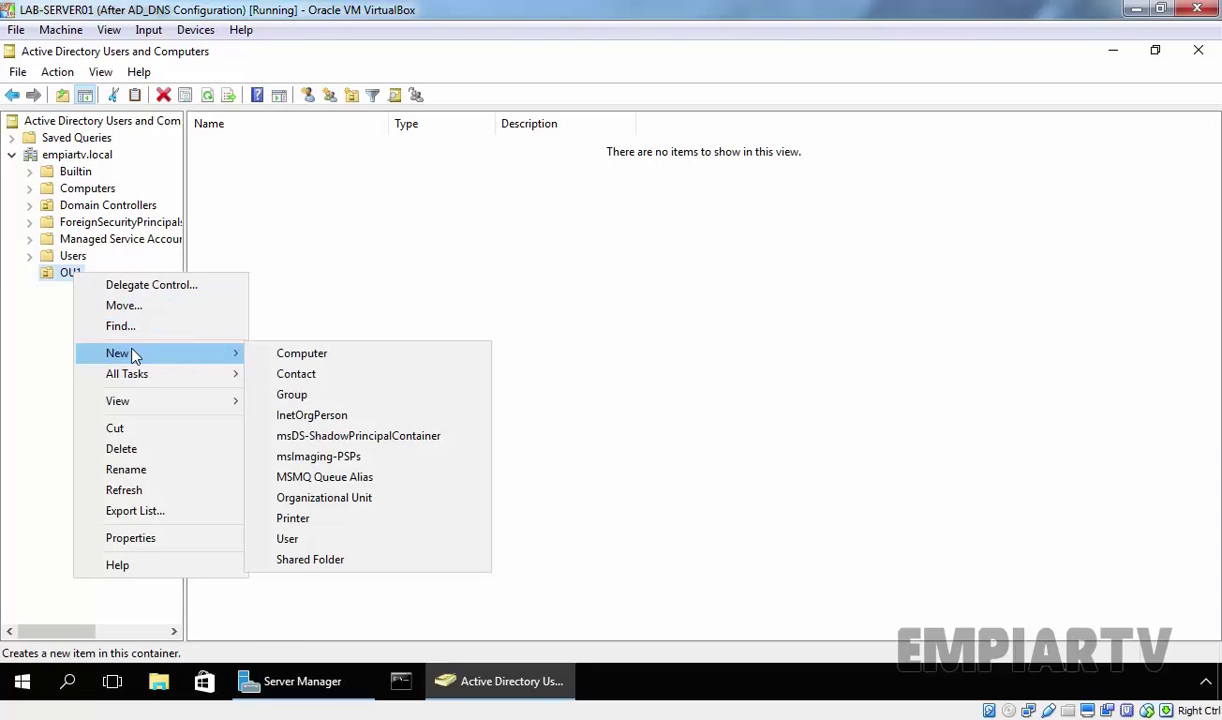
pyautogui.click(310, 500)
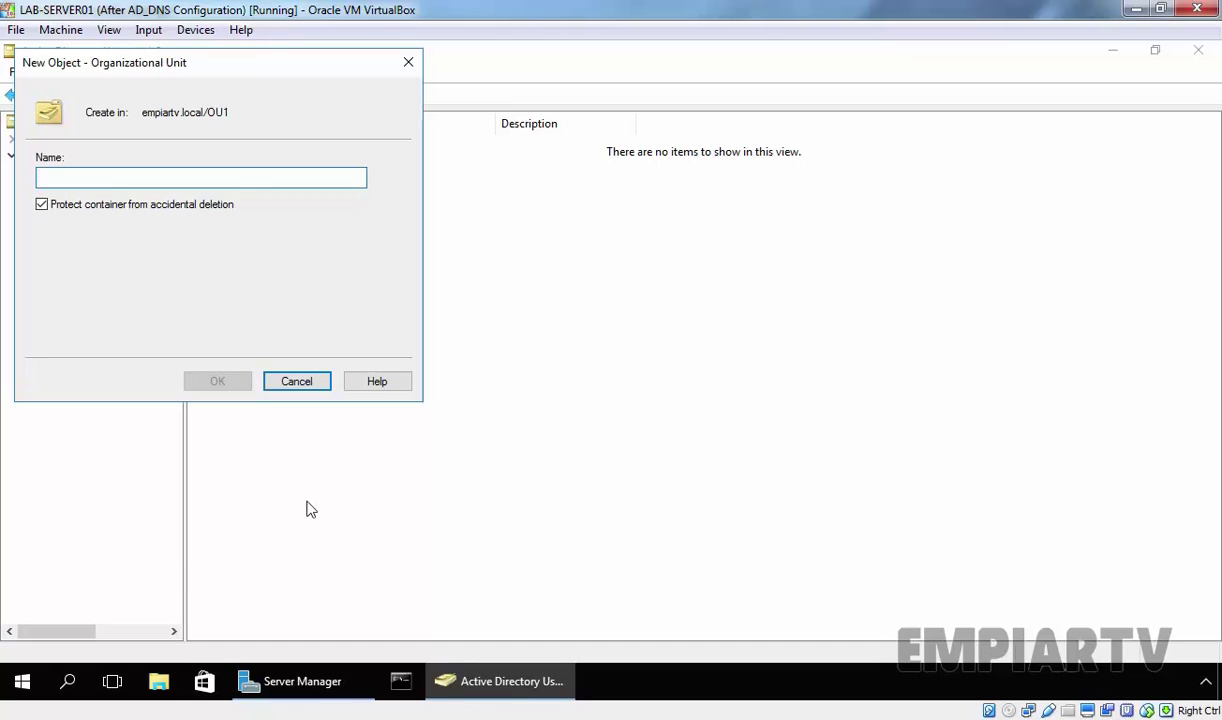
pyautogui.click(298, 384)
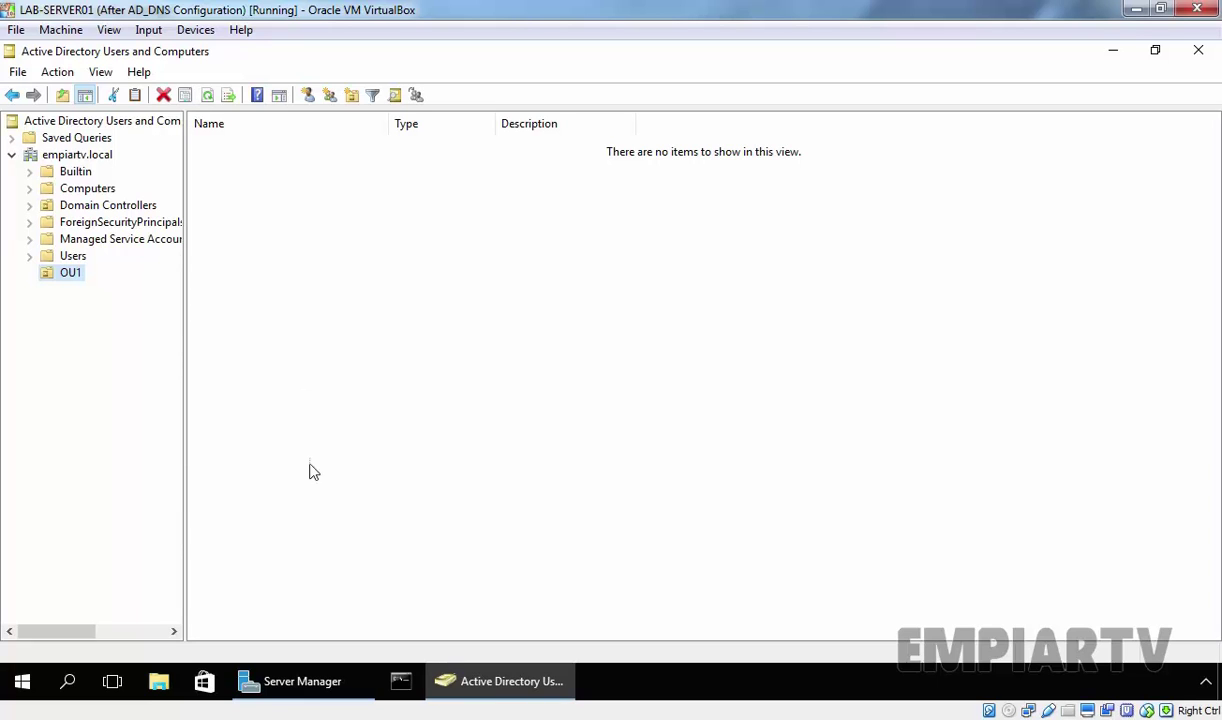
# Launch Active Directory Administrative Center from Server Manager Tools and maximize it.
pyautogui.click(299, 681)
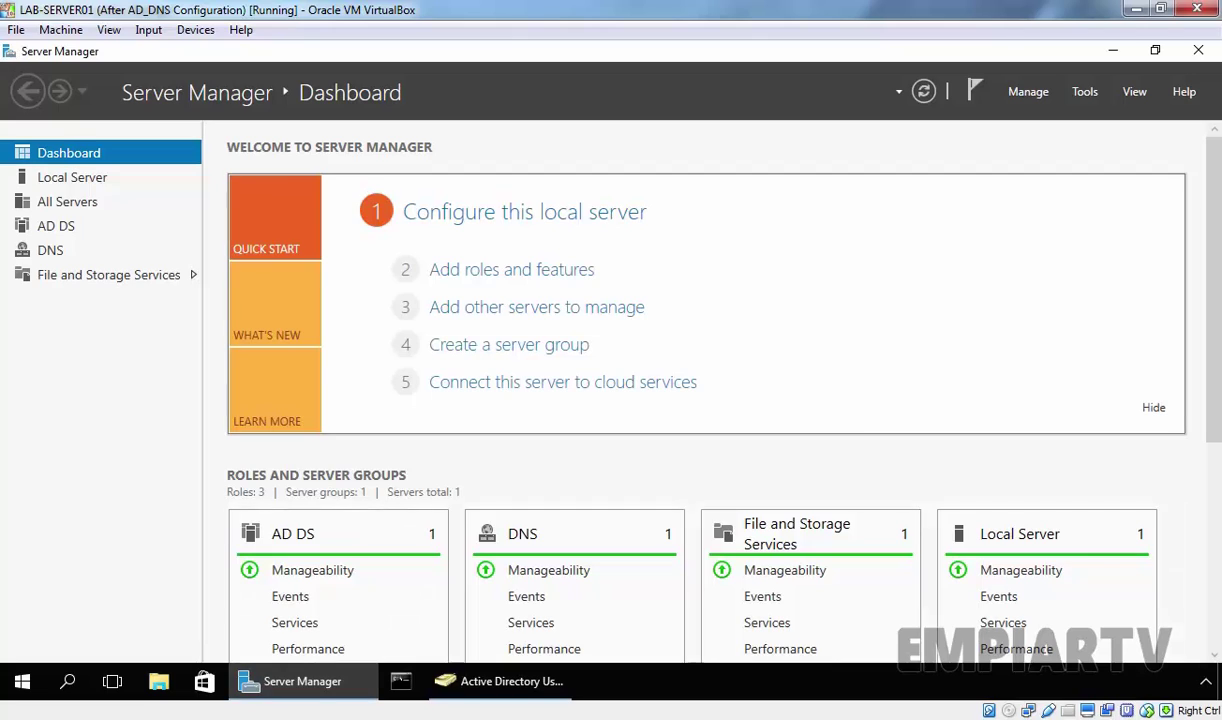
pyautogui.click(1085, 92)
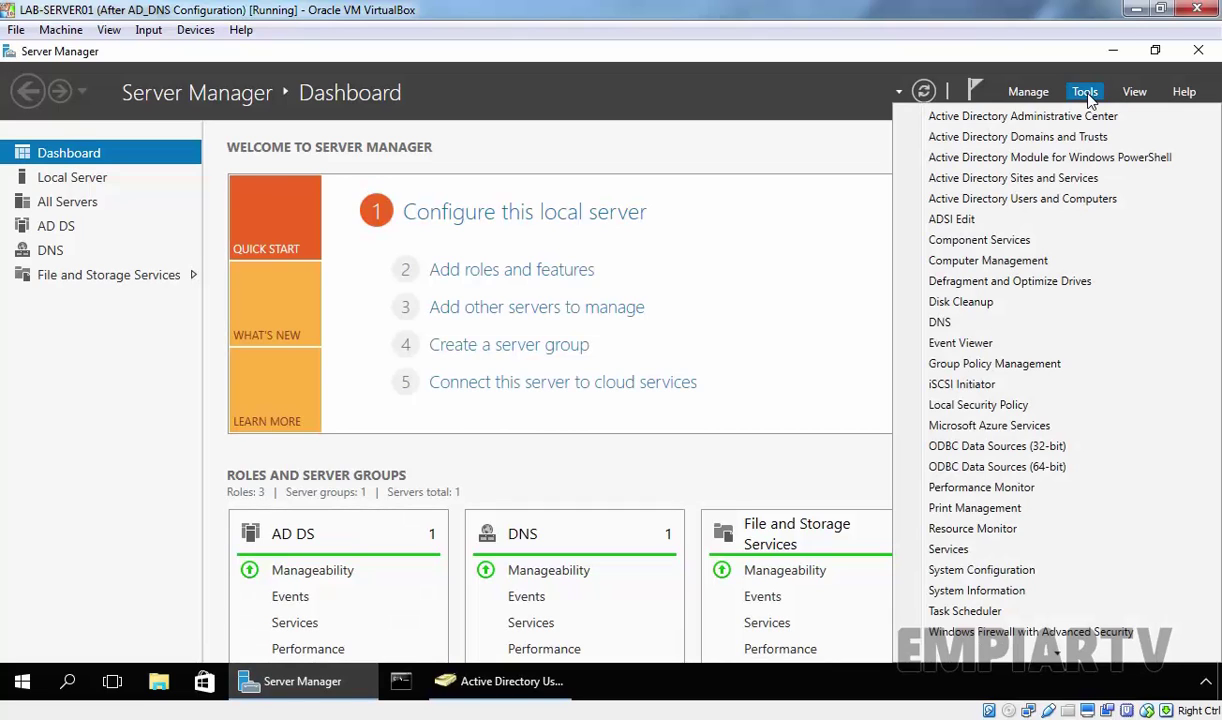
pyautogui.click(1080, 117)
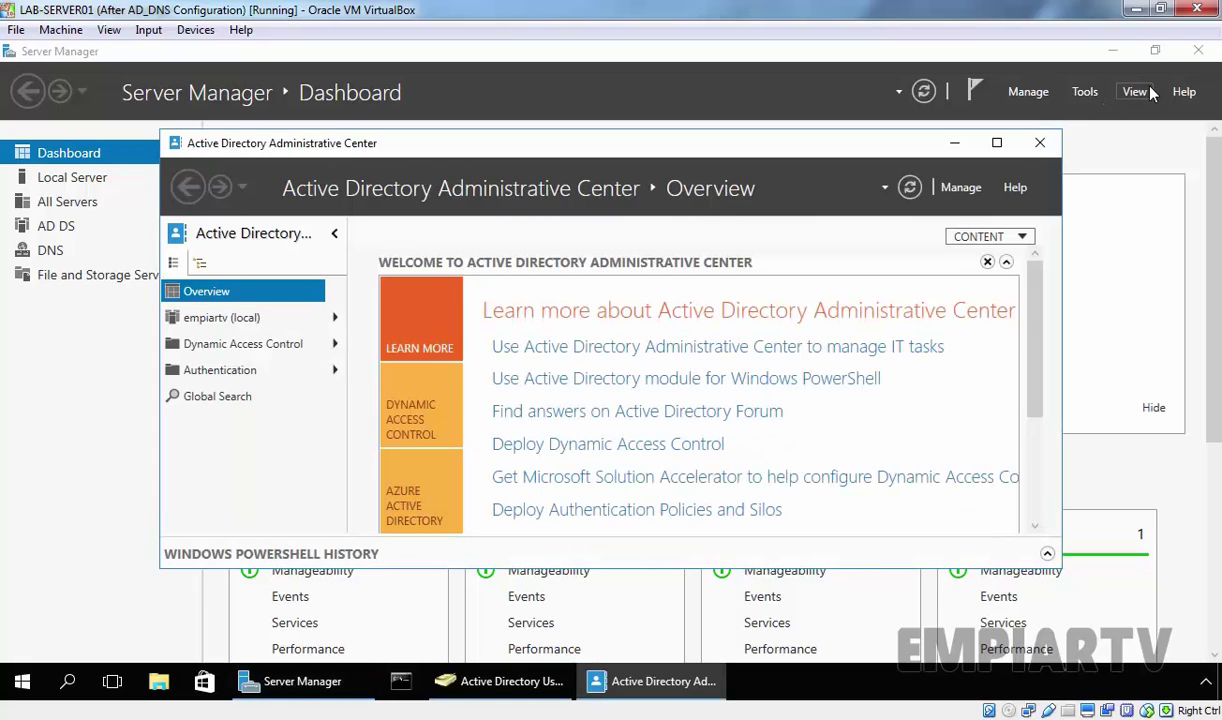
pyautogui.click(996, 143)
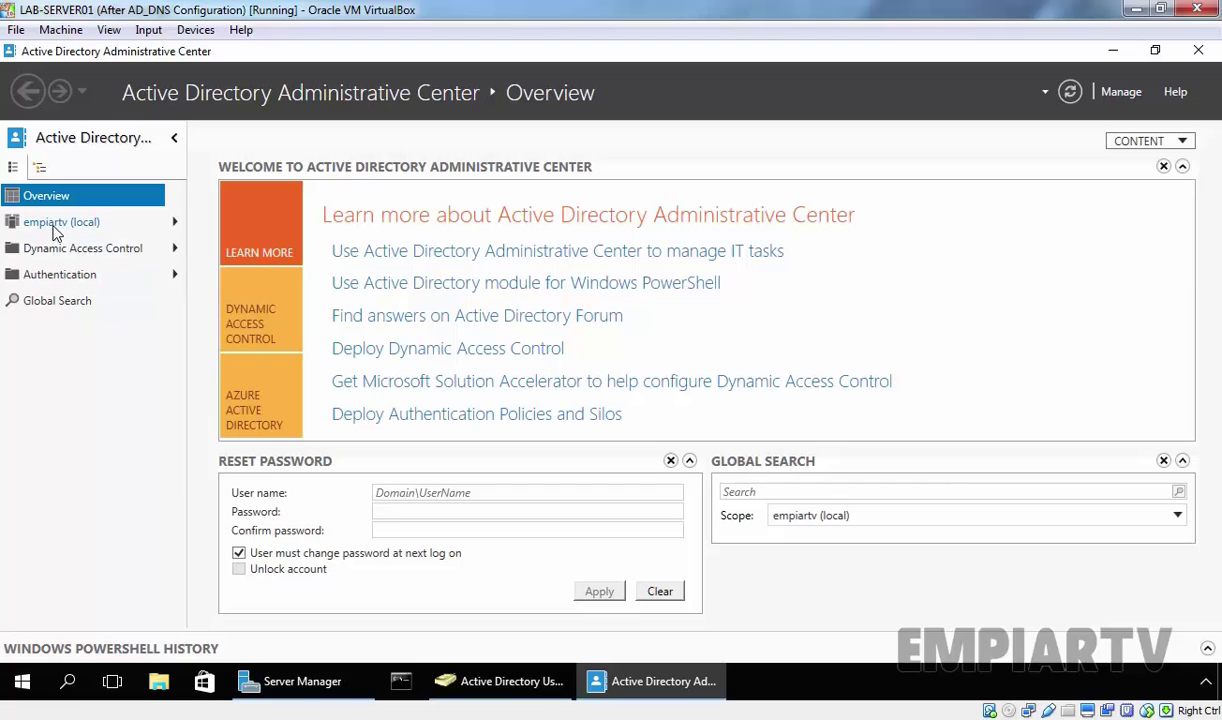
# Add a new organizational unit named OU2 under empiartv (local).
pyautogui.click(56, 226)
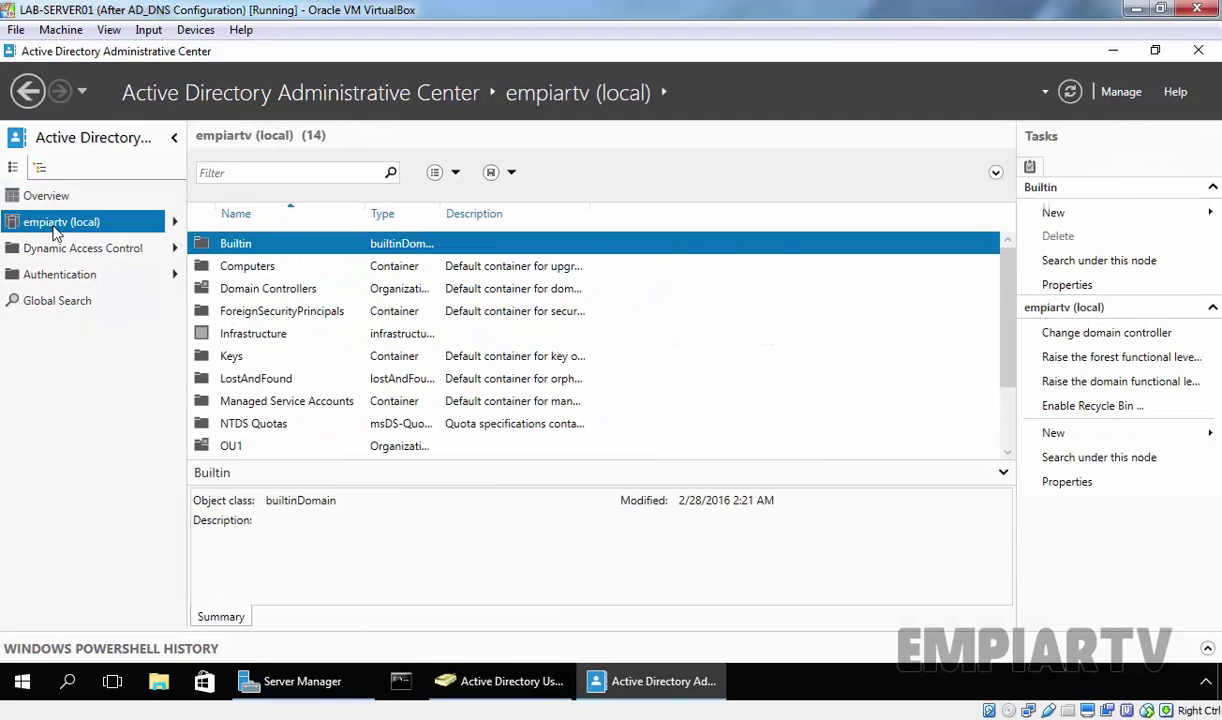
pyautogui.rightClick(56, 230)
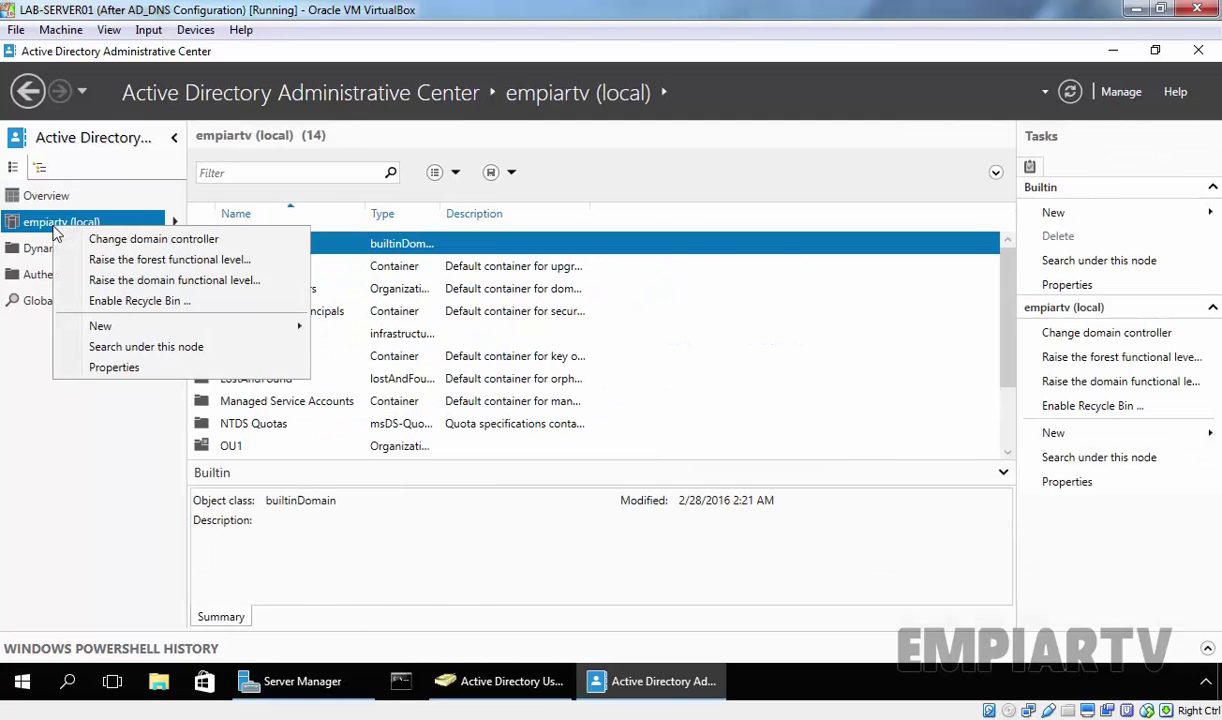
pyautogui.moveTo(97, 333)
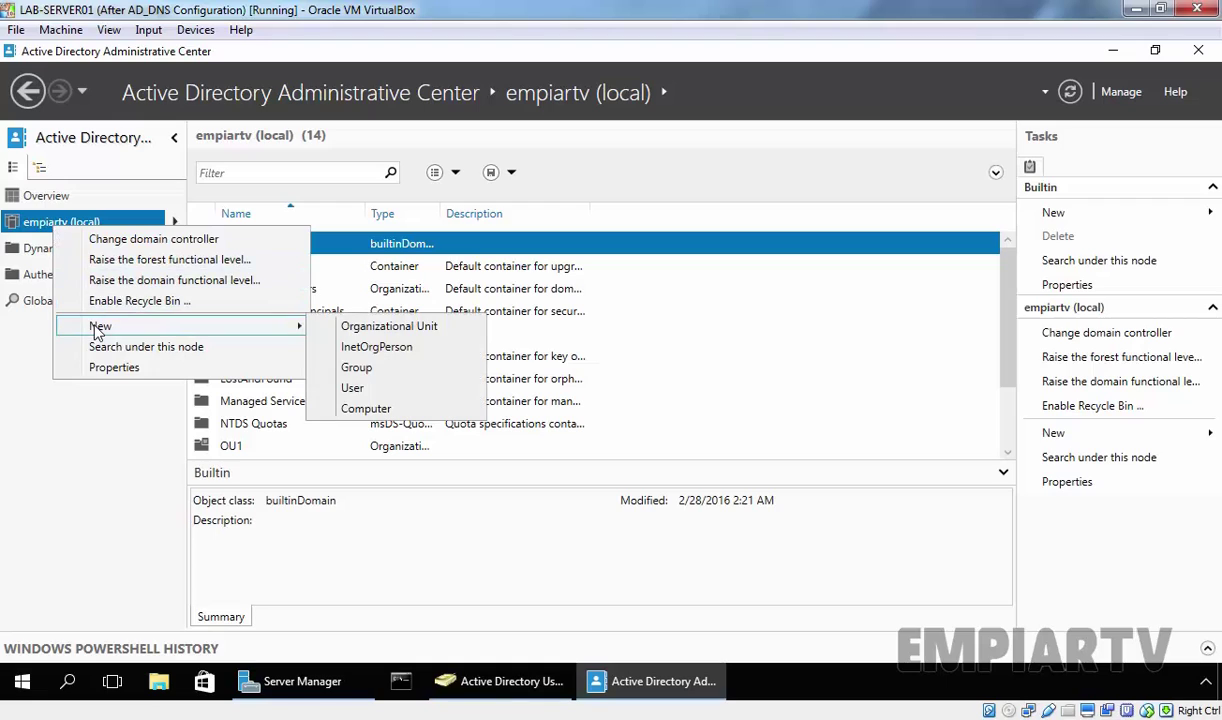
pyautogui.click(346, 328)
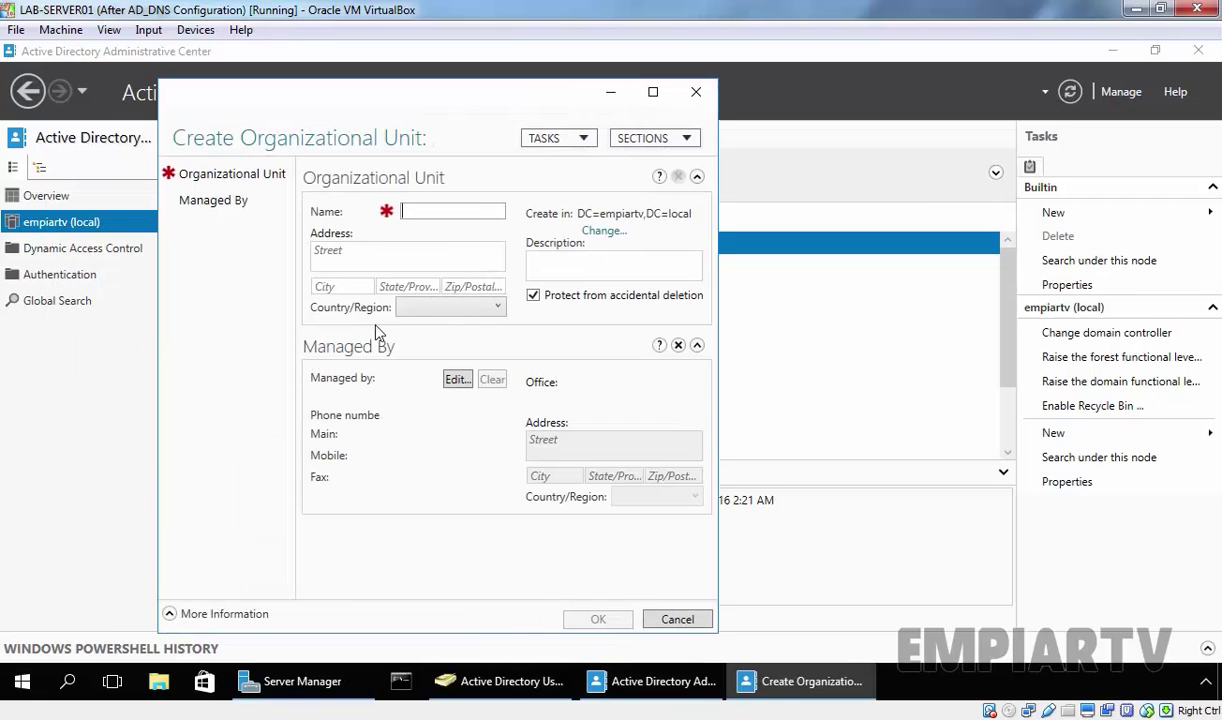
pyautogui.write('OU2')
pyautogui.click(605, 625)
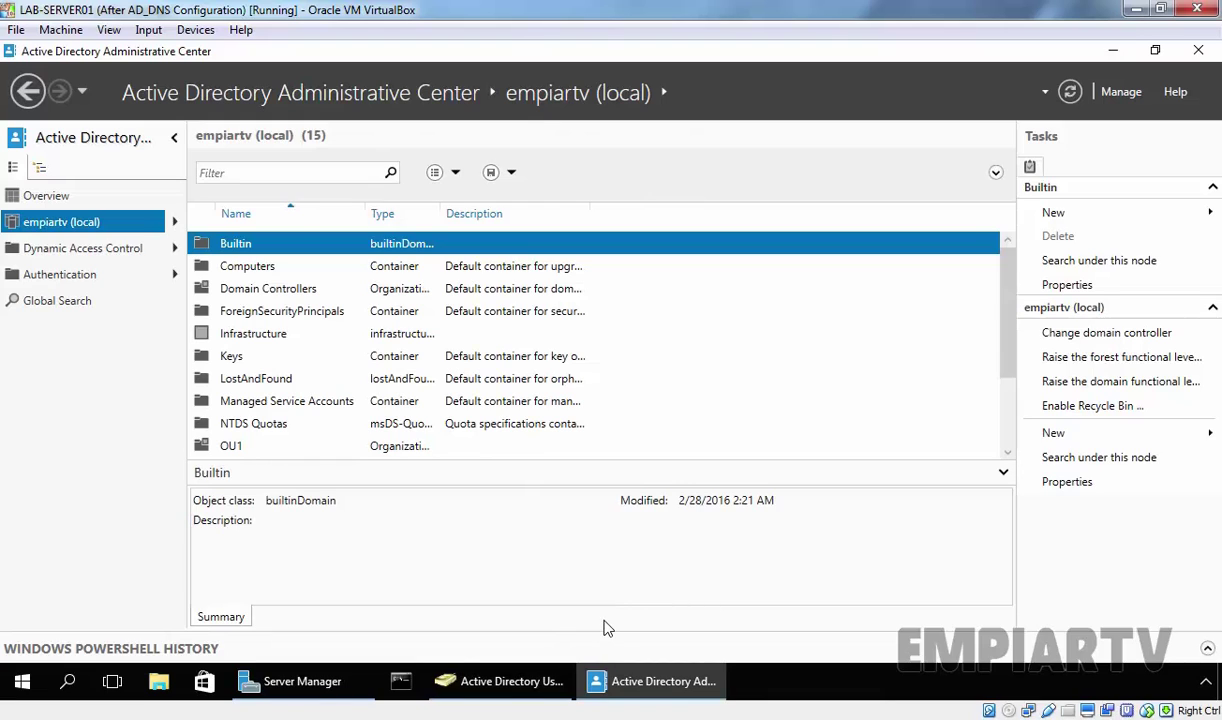
pyautogui.scroll(-2, 958, 374)
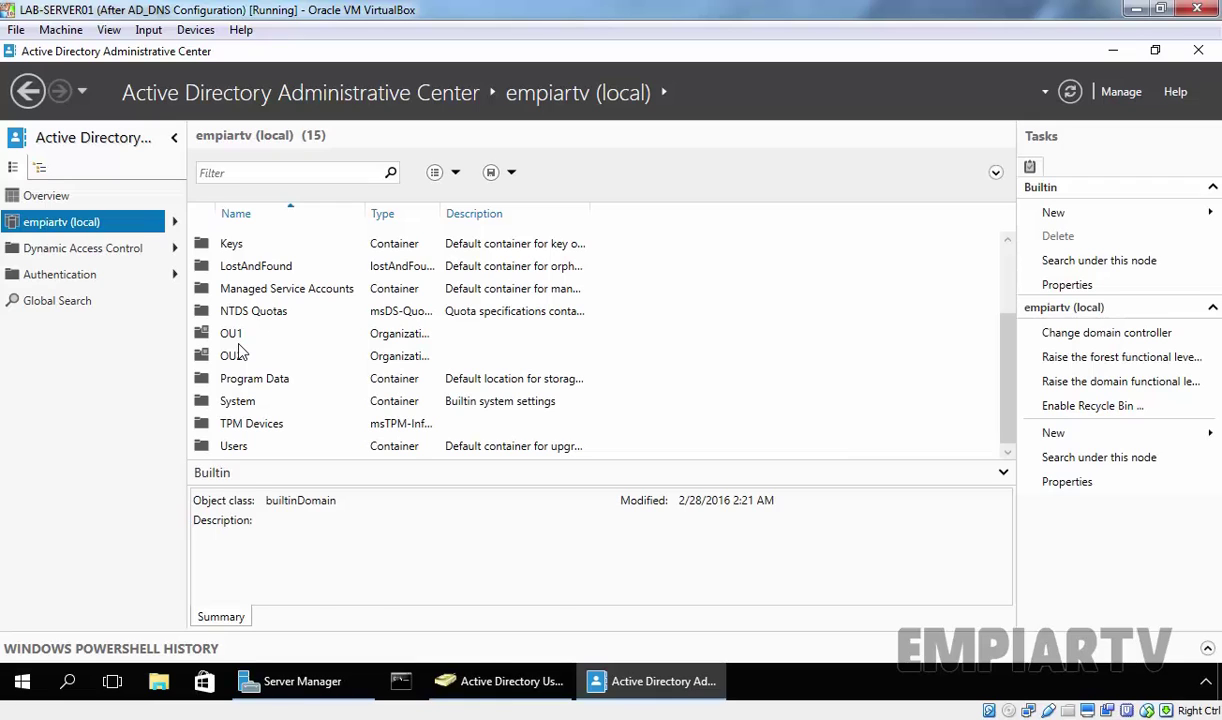
# Start a new user in the Users container with name and logon name user1.
pyautogui.click(500, 683)
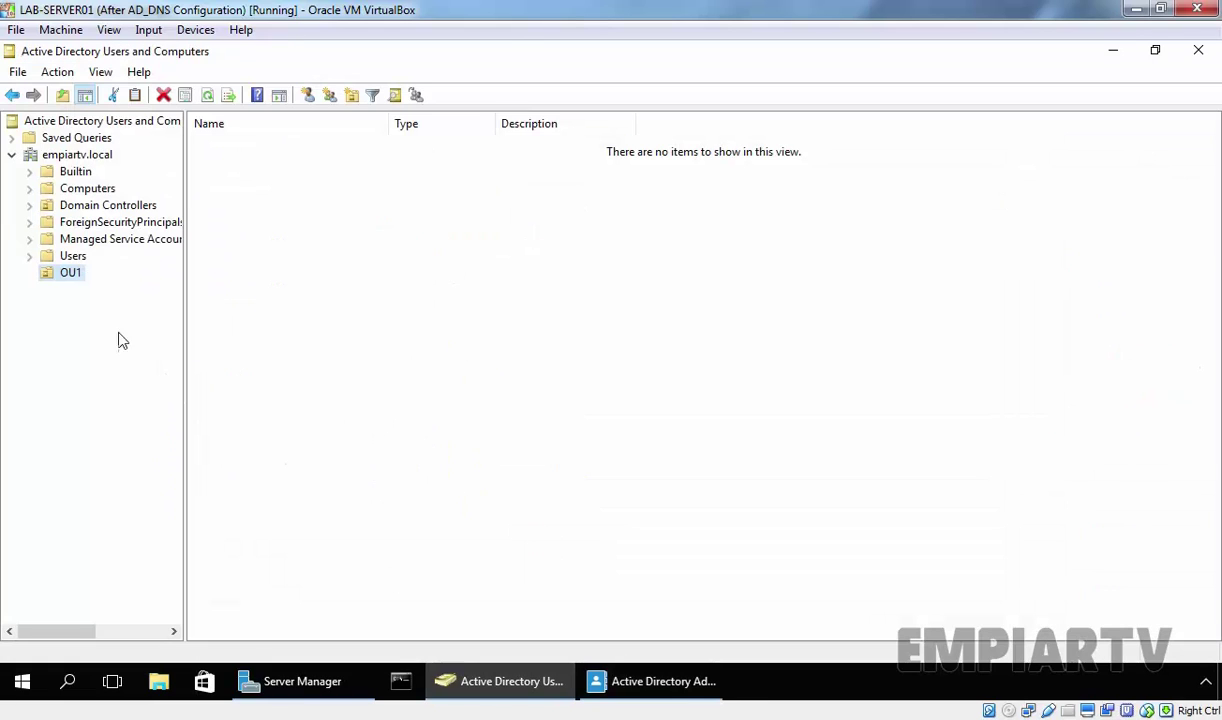
pyautogui.click(60, 257)
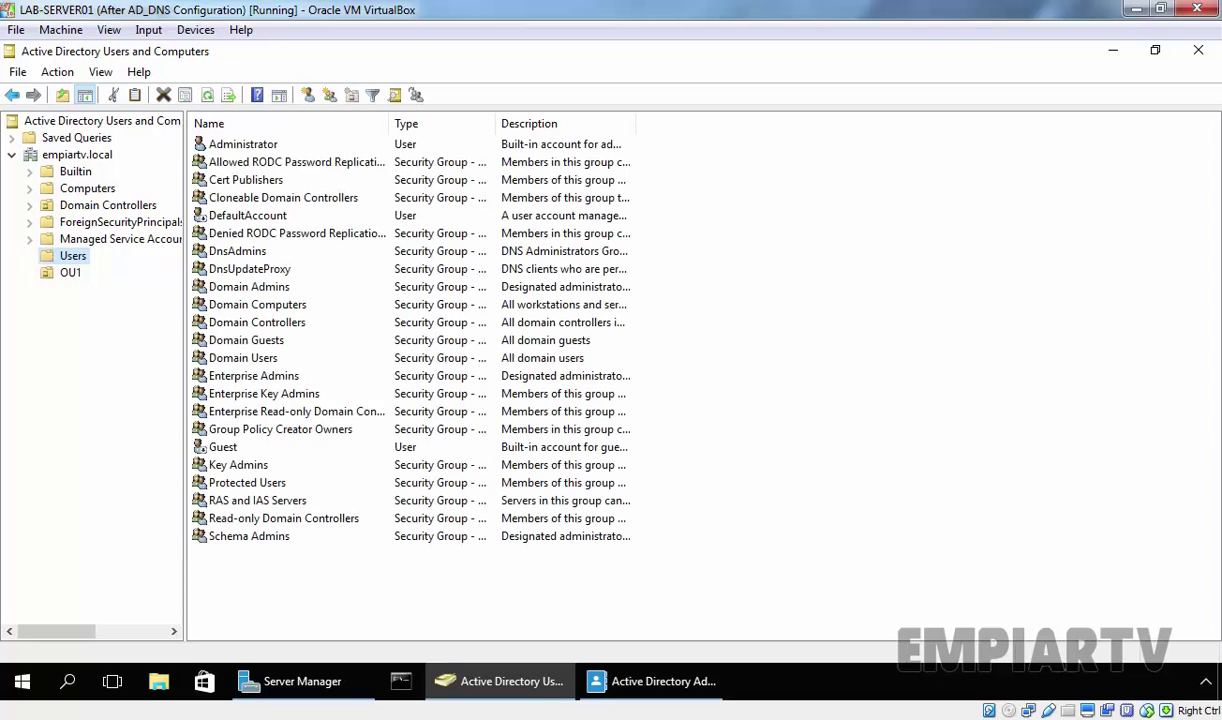
pyautogui.click(306, 95)
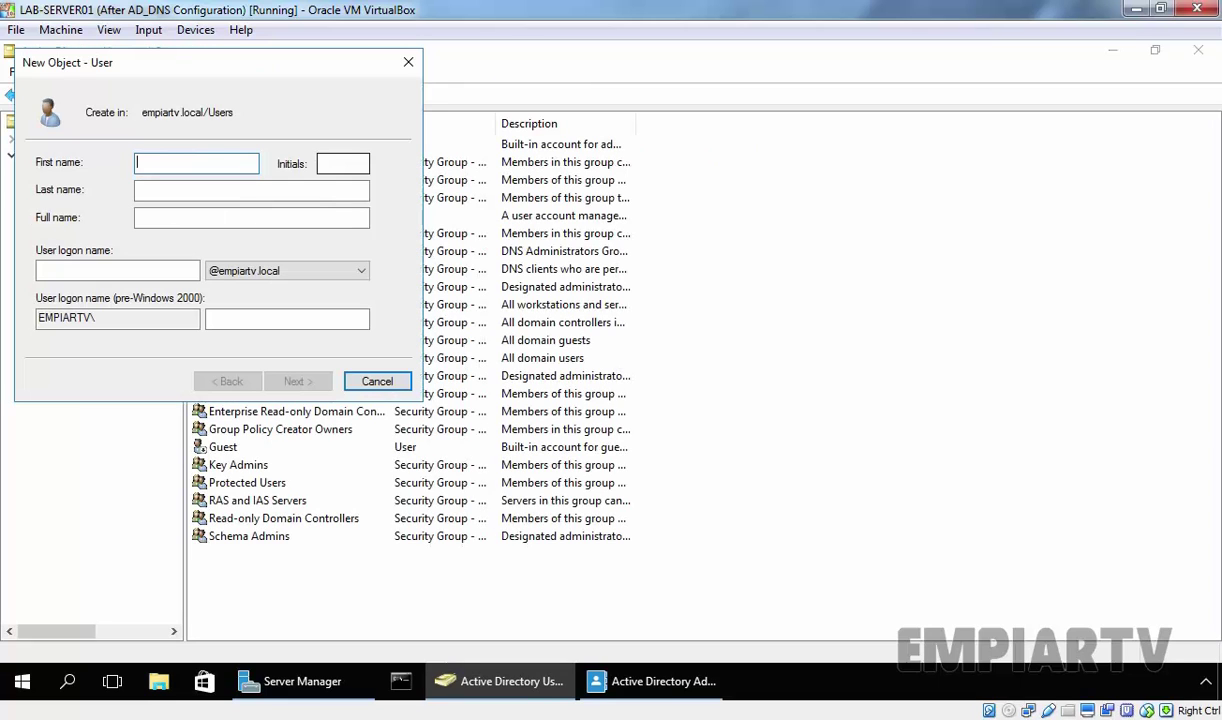
pyautogui.write('user1')
pyautogui.press('Tab')
pyautogui.press('Tab')
pyautogui.press('Tab')
# Enter and confirm the account password, then finish creating user1.
pyautogui.press('Tab')
pyautogui.write('user1')
pyautogui.press('Return')
pyautogui.write('P@ssw0rd')
pyautogui.press('Tab')
pyautogui.write('P@ssw0rd')
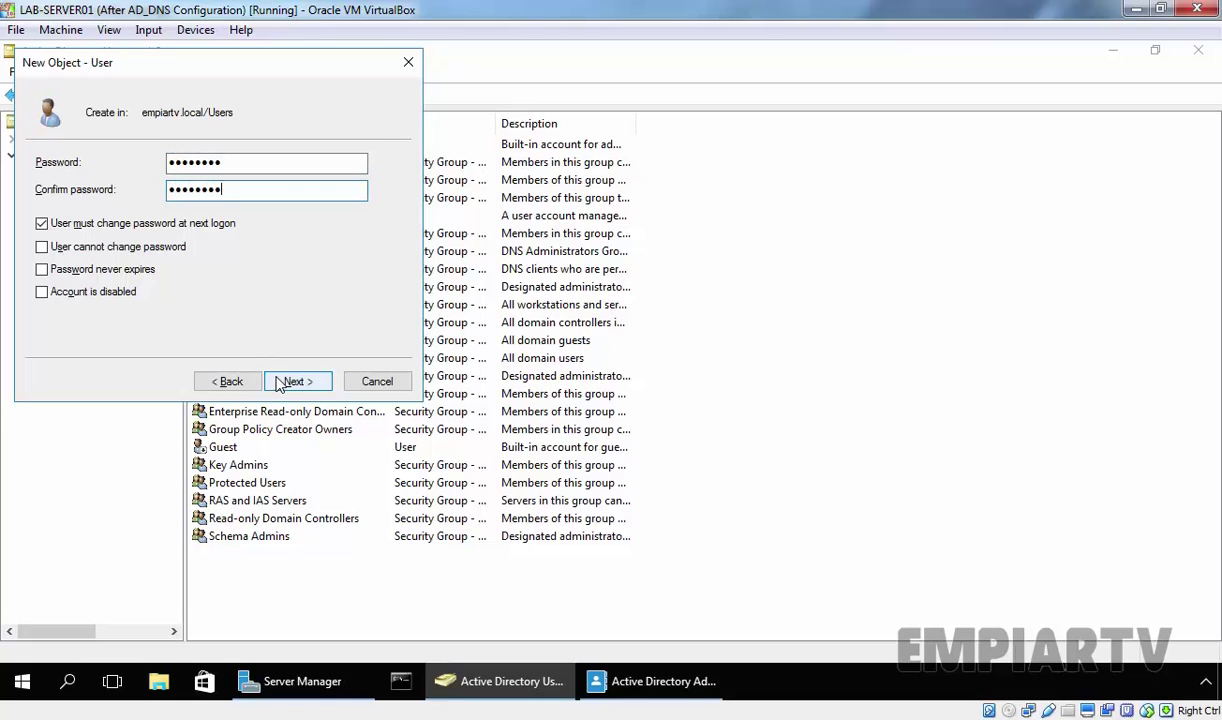
pyautogui.click(298, 381)
pyautogui.click(298, 381)
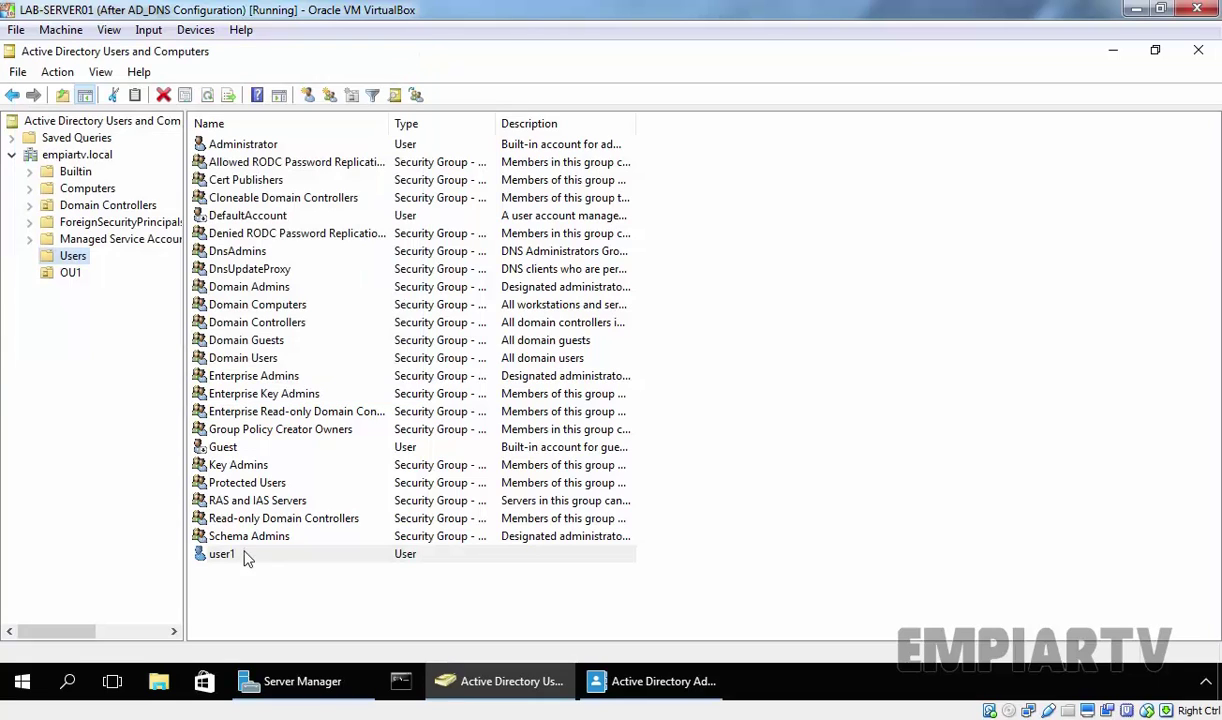
# Move the user1 account from Users into the OU1 container.
pyautogui.click(243, 556)
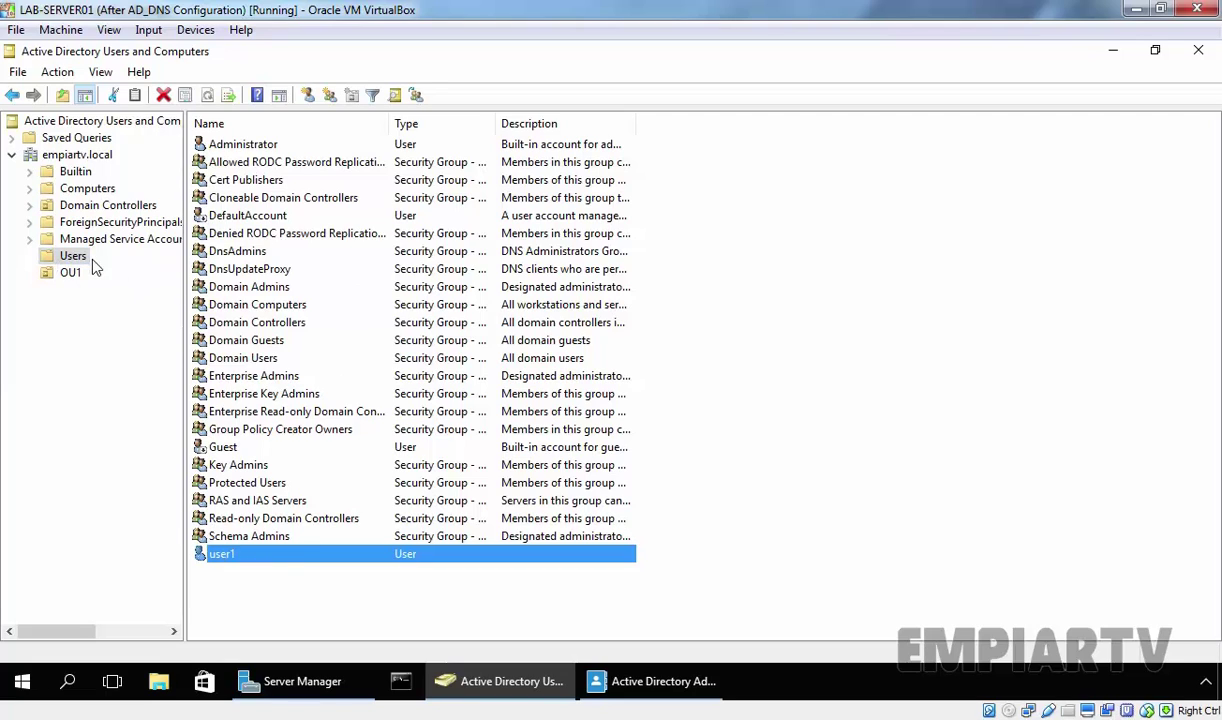
pyautogui.rightClick(258, 562)
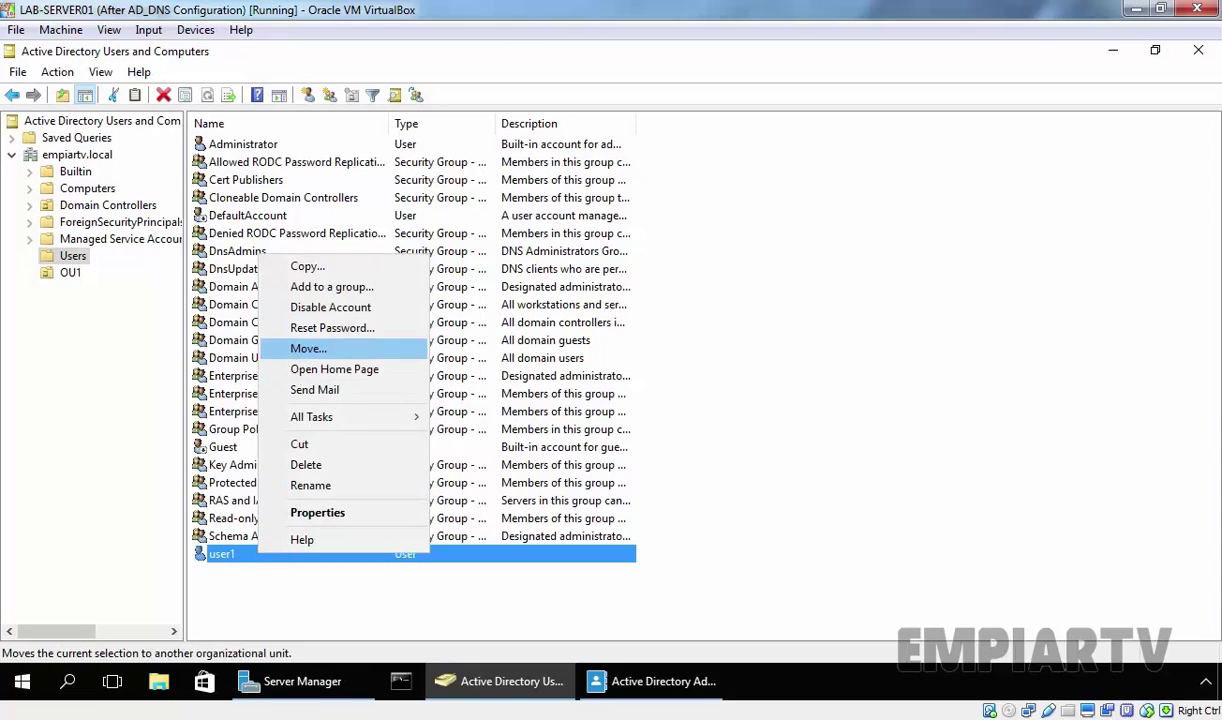
pyautogui.click(306, 348)
pyautogui.click(152, 270)
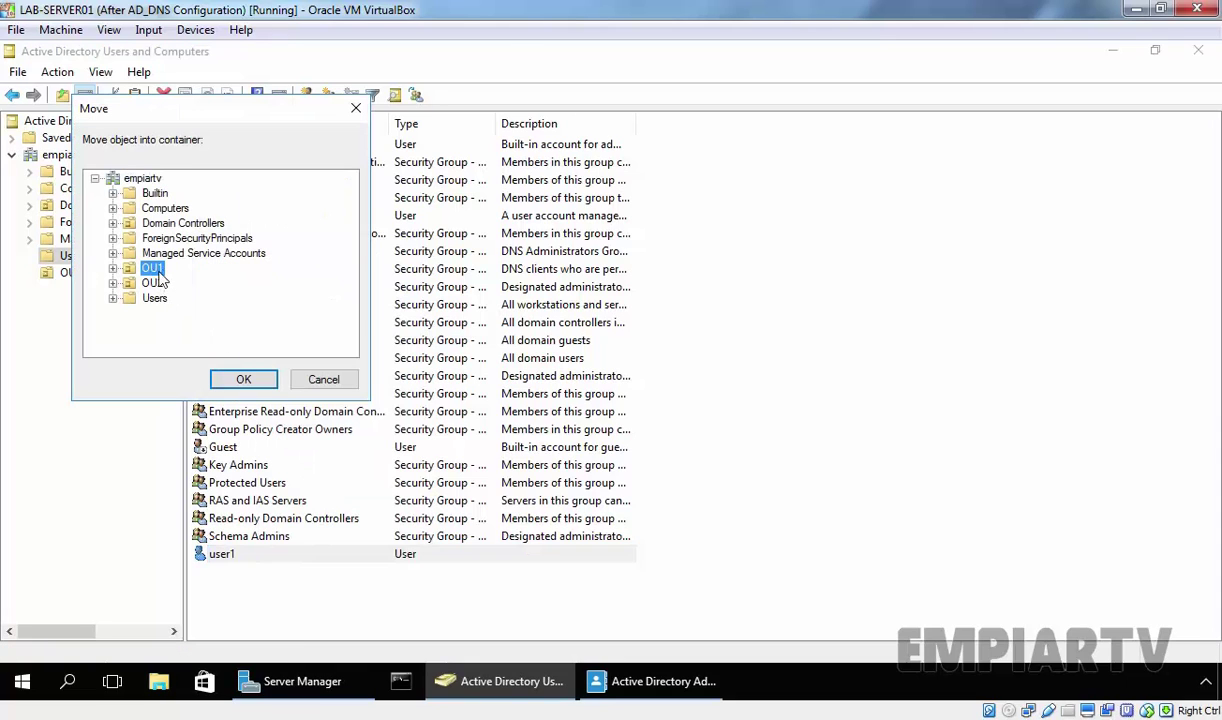
pyautogui.click(242, 380)
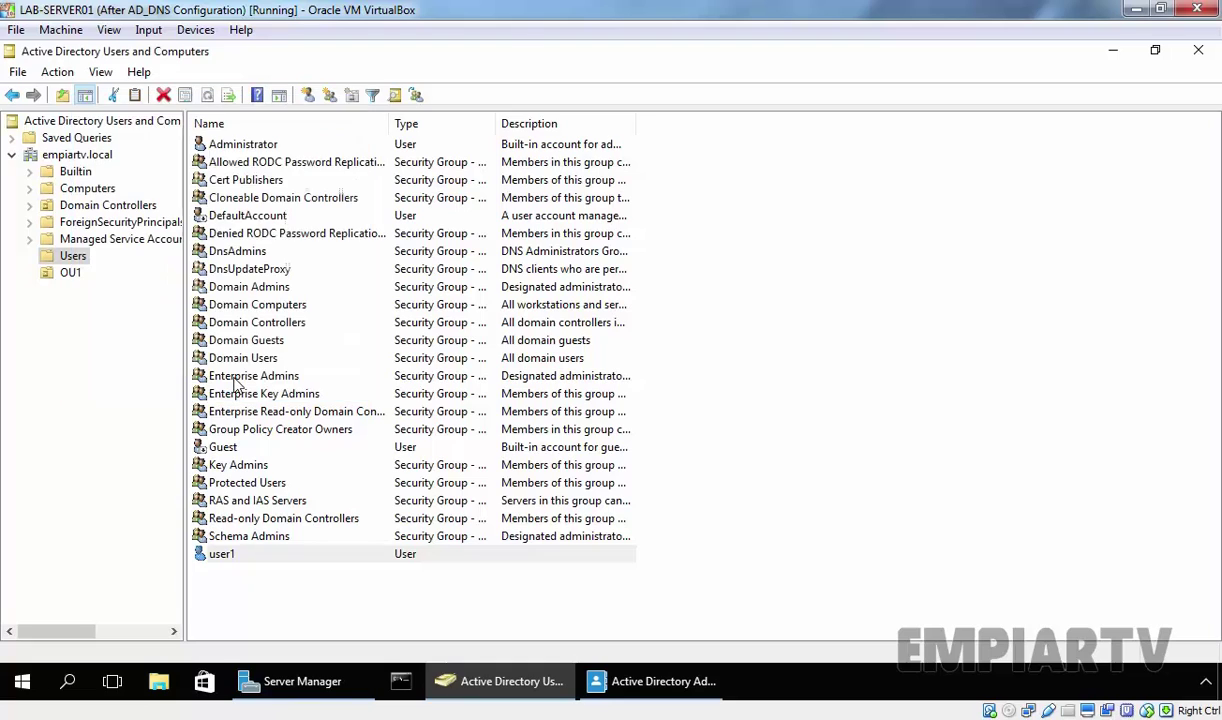
# Open OU1 and select user1 to confirm it now lives there.
pyautogui.click(68, 275)
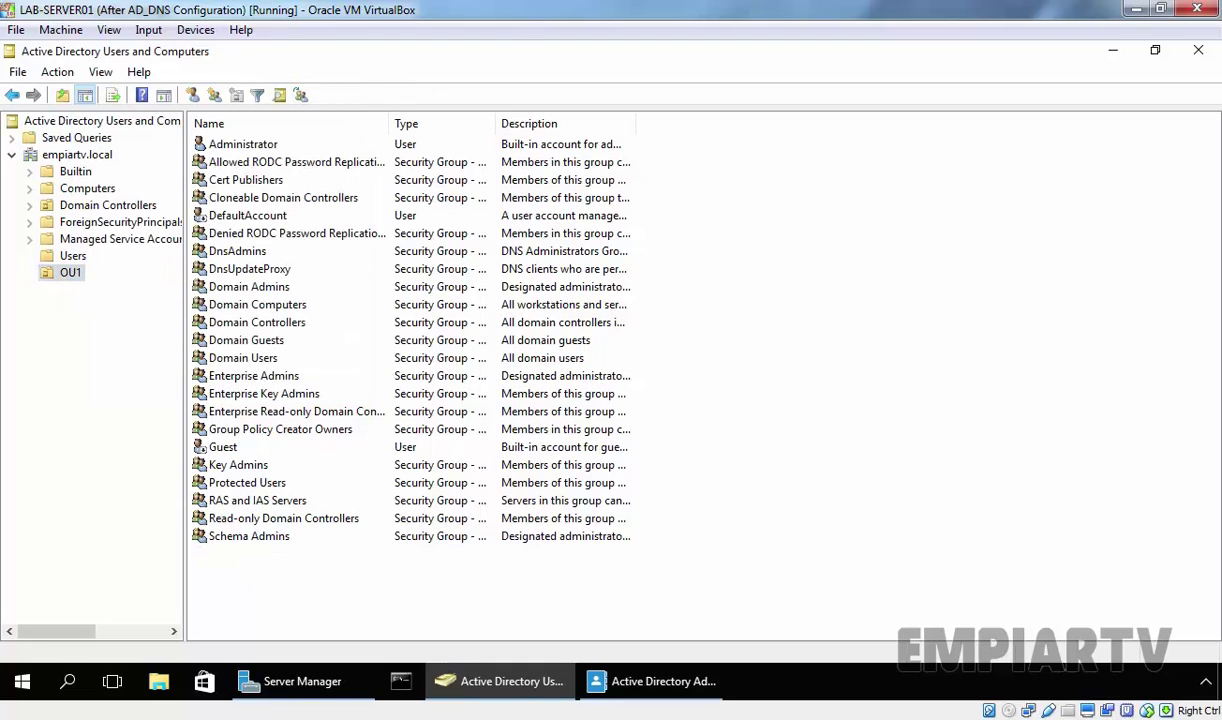
pyautogui.moveTo(352, 228); pyautogui.dragTo(205, 145)
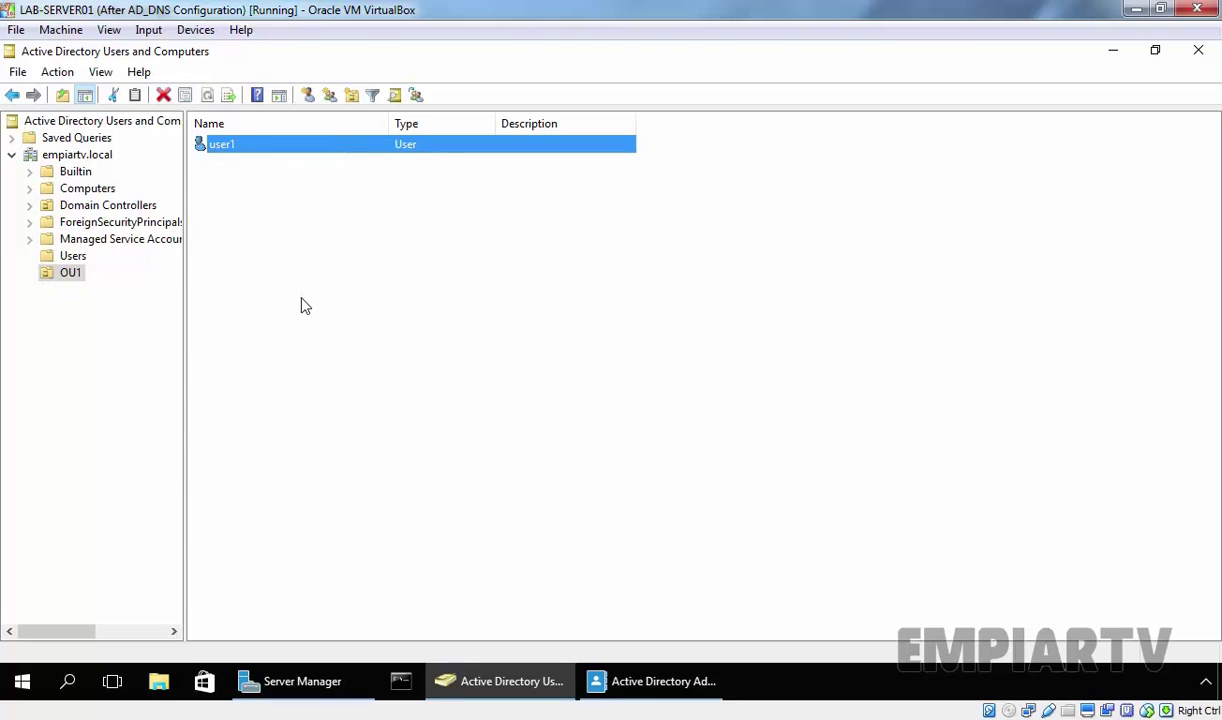